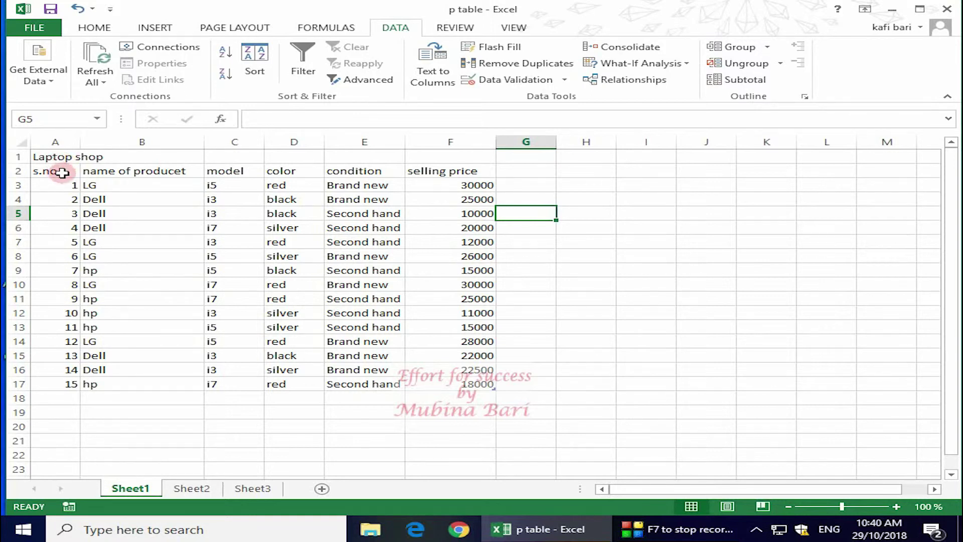
Step: Turn on filtering for the laptop table's header row and view the filter choices of the s.no column
{"action": "left_click", "coordinate": [62, 173]}
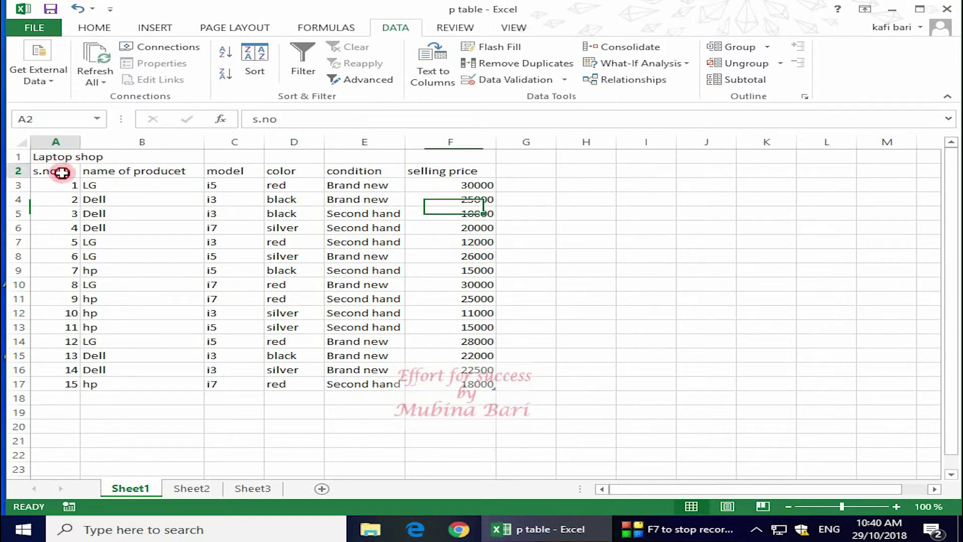
{"action": "left_click", "coordinate": [306, 50]}
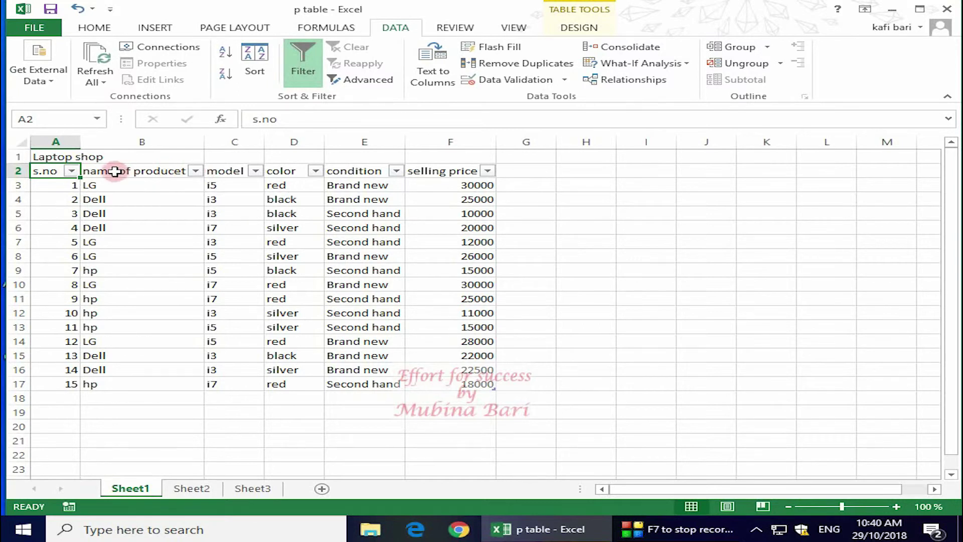
{"action": "left_click", "coordinate": [72, 172]}
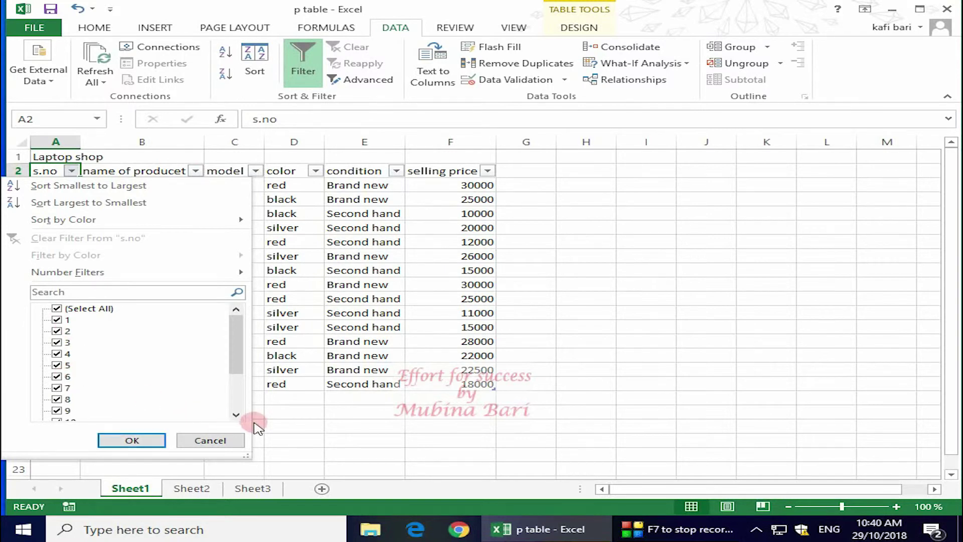
{"action": "left_click", "coordinate": [300, 426]}
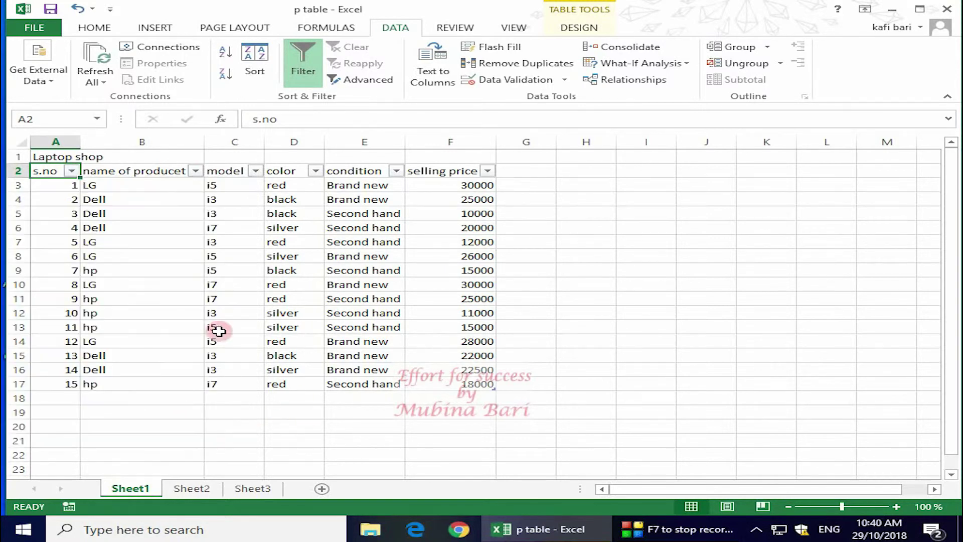
Step: Filter the name of producet column to show only Dell, and clear the filter again
{"action": "left_click", "coordinate": [196, 171]}
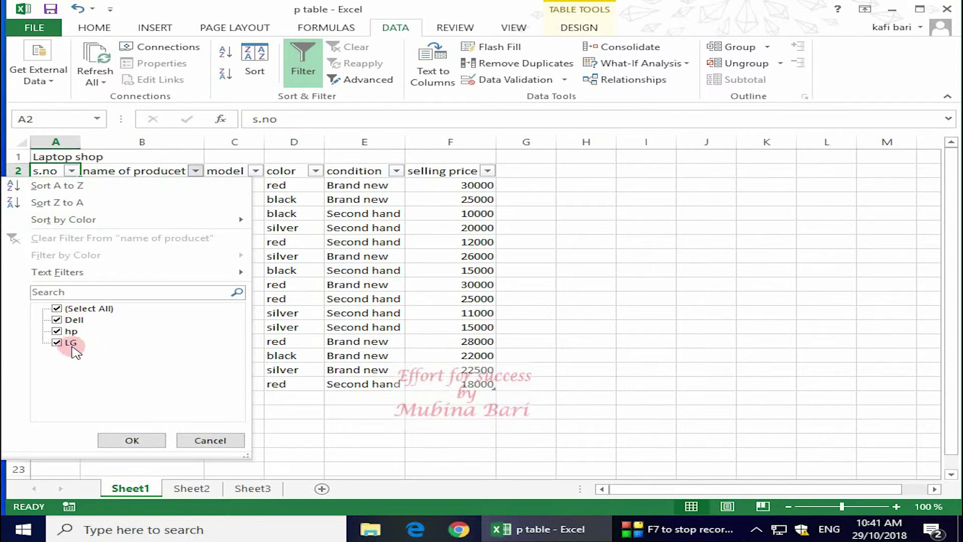
{"action": "left_click", "coordinate": [57, 342]}
{"action": "left_click", "coordinate": [56, 342]}
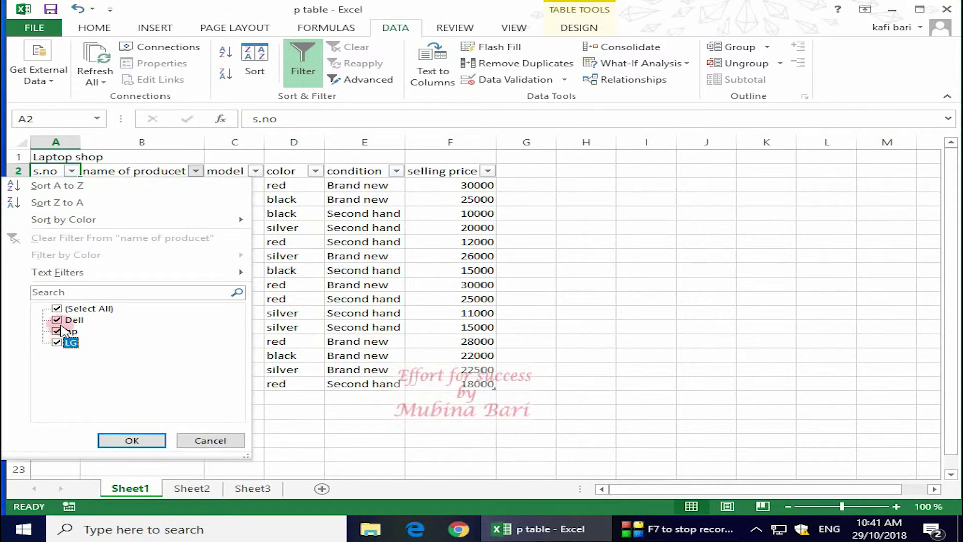
{"action": "left_click", "coordinate": [57, 332]}
{"action": "left_click", "coordinate": [58, 343]}
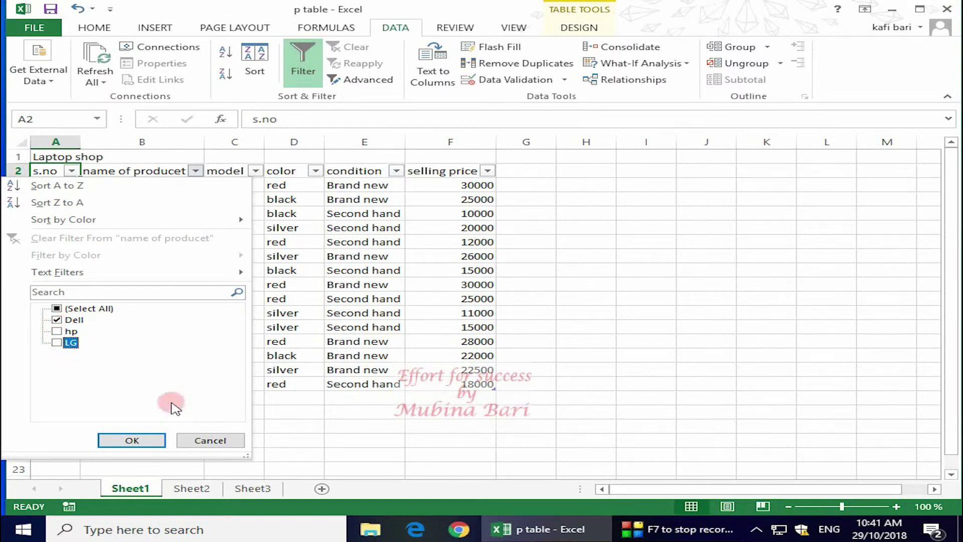
{"action": "left_click", "coordinate": [150, 437]}
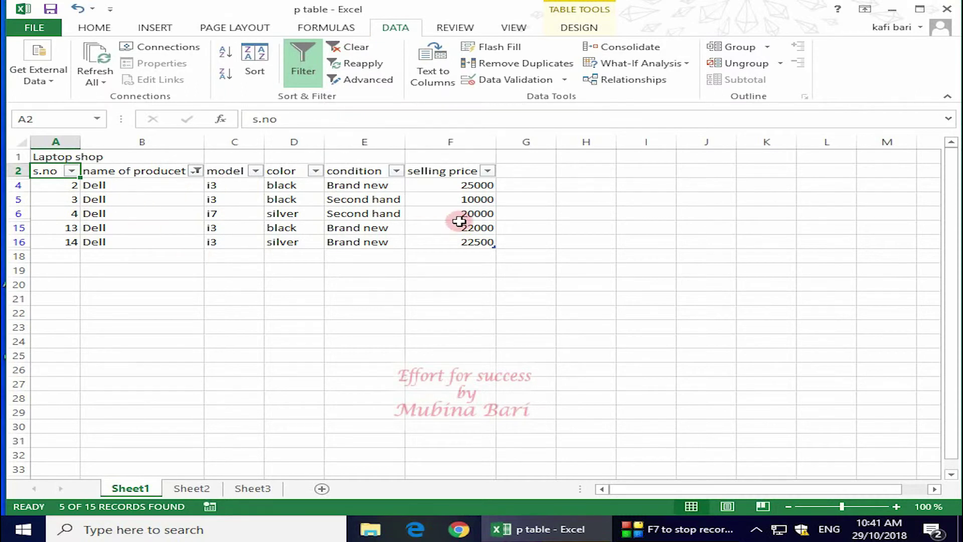
{"action": "left_click", "coordinate": [361, 48]}
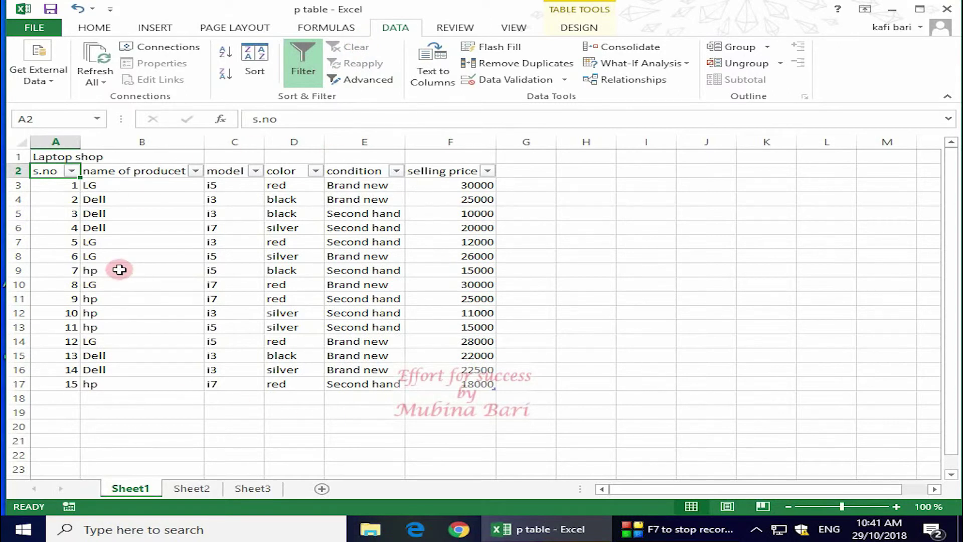
Step: Filter the condition column to show only Brand new laptops, and clear the filter again
{"action": "left_click", "coordinate": [397, 172]}
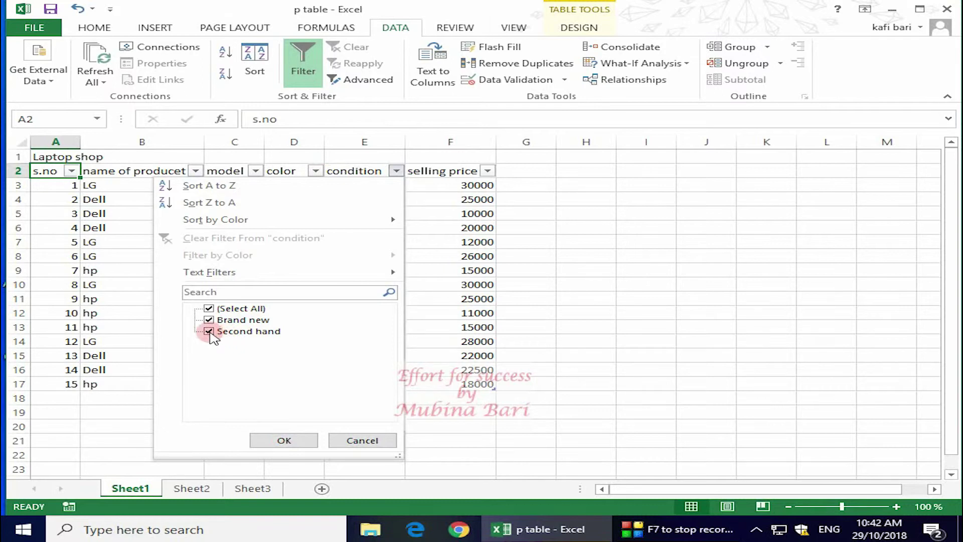
{"action": "left_click", "coordinate": [209, 331]}
{"action": "left_click", "coordinate": [304, 438]}
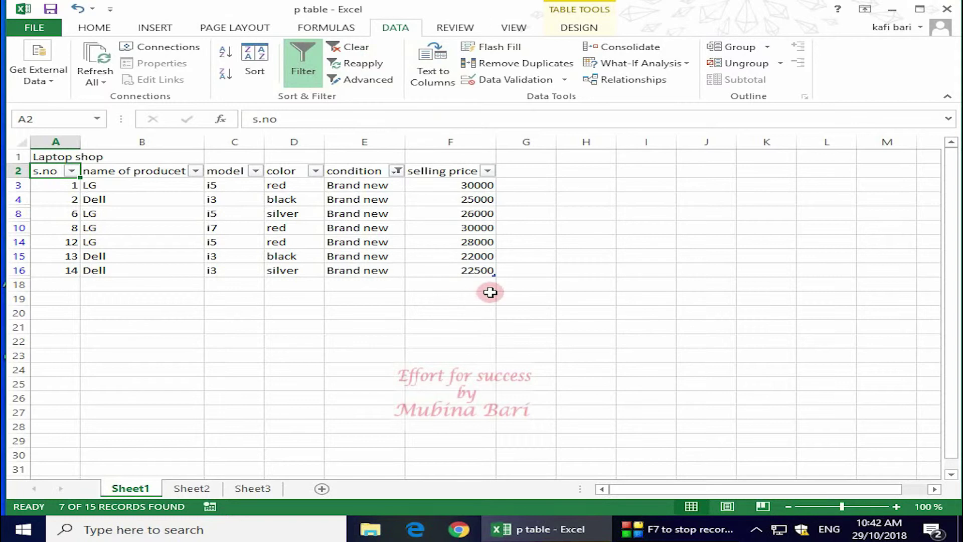
{"action": "left_click", "coordinate": [350, 48]}
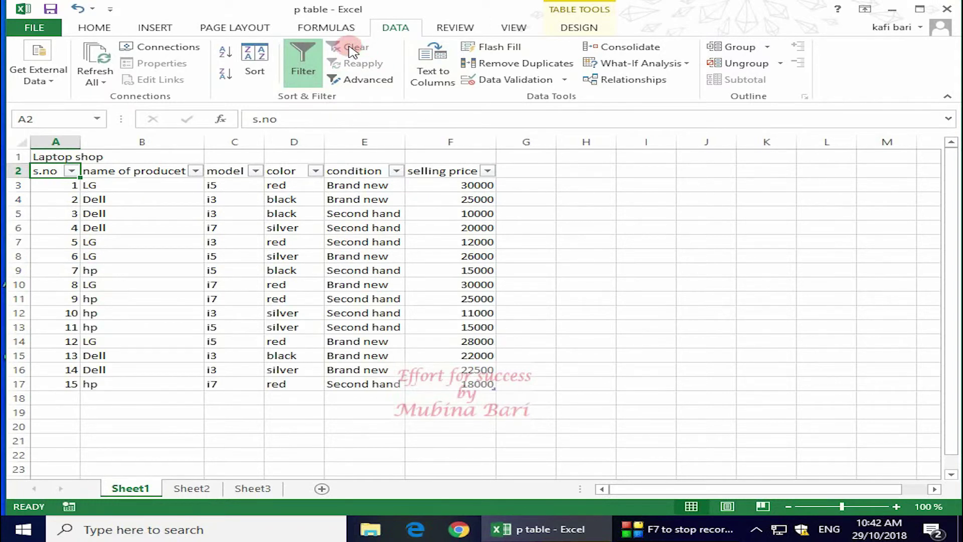
Step: Filter the color column to show only silver laptops, excluding black and red
{"action": "left_click", "coordinate": [315, 172]}
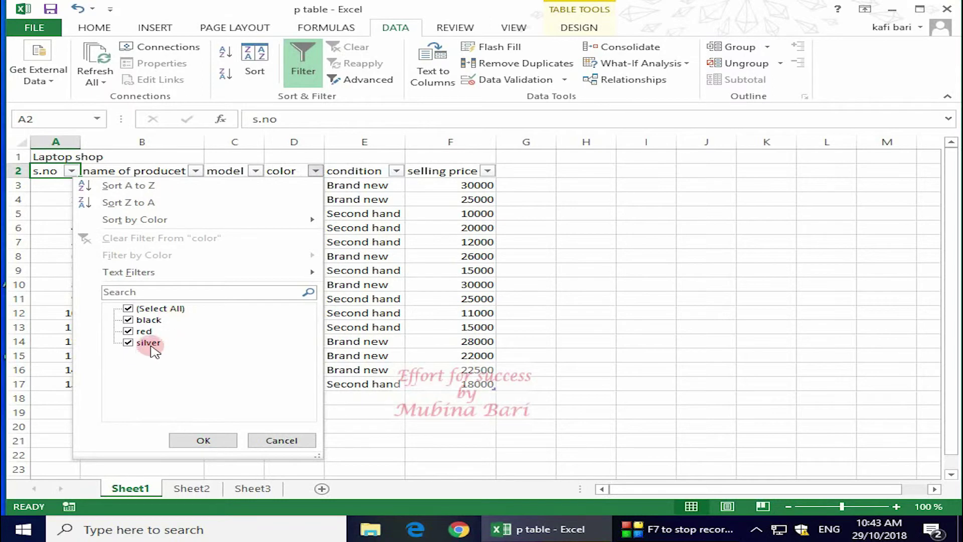
{"action": "left_click", "coordinate": [128, 331]}
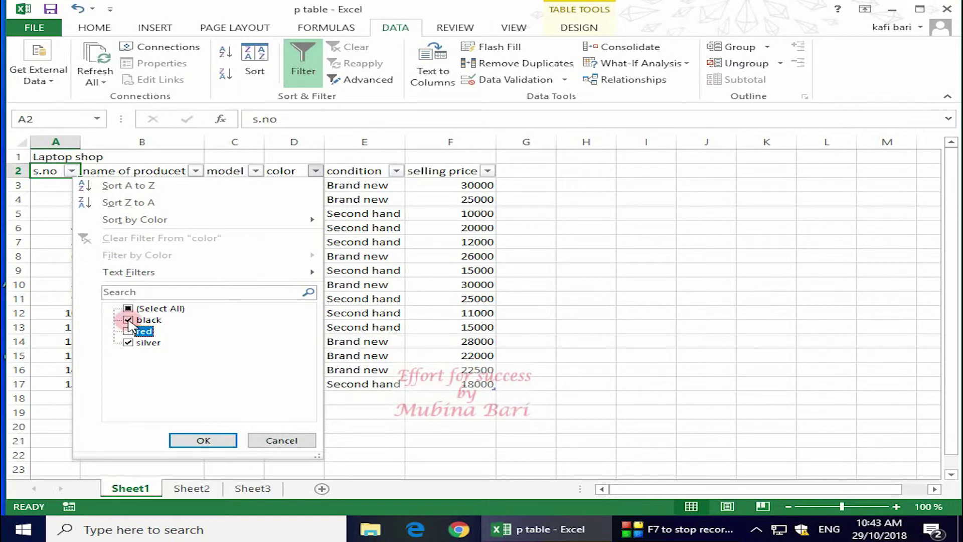
{"action": "left_click", "coordinate": [128, 321]}
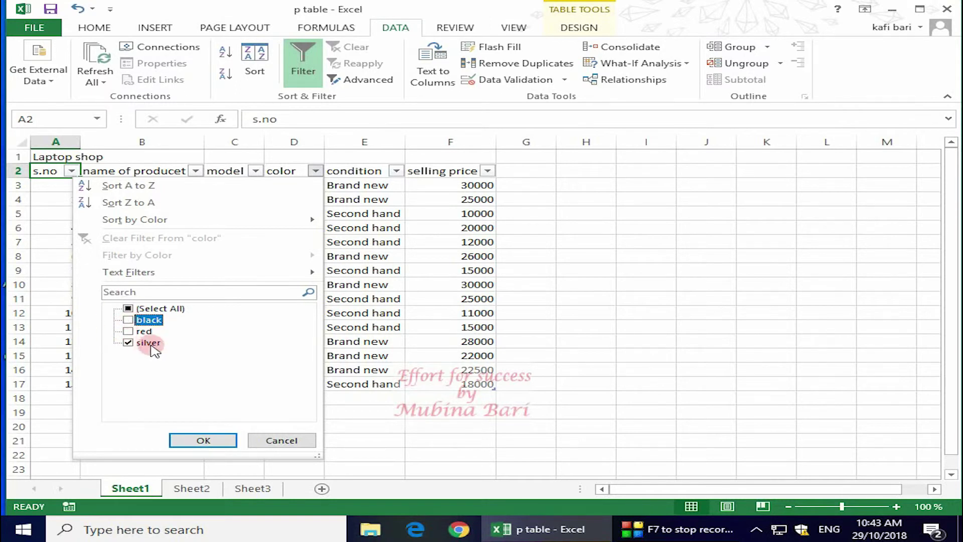
{"action": "left_click", "coordinate": [225, 440]}
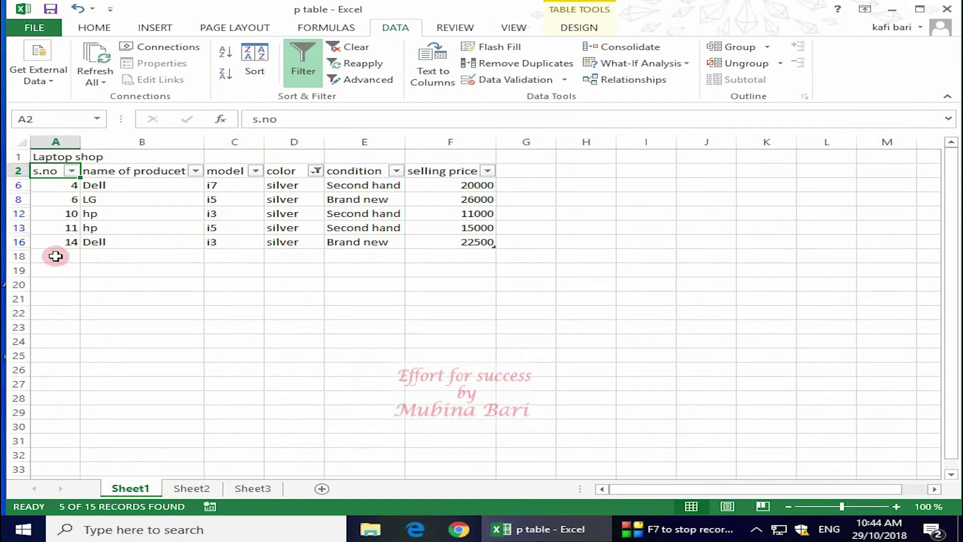
Step: Add records 16 (Dell, i5, black, Brand new, 22500) and 17 (hp, i3, silver, Brand new, 22500) below the table, and reapply the color filter
{"action": "left_click", "coordinate": [72, 255]}
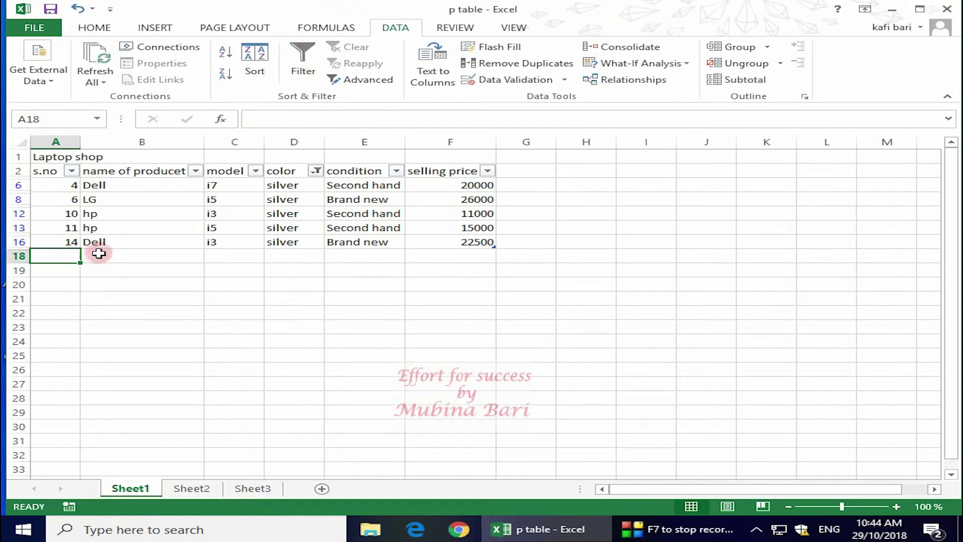
{"action": "left_click", "coordinate": [102, 254]}
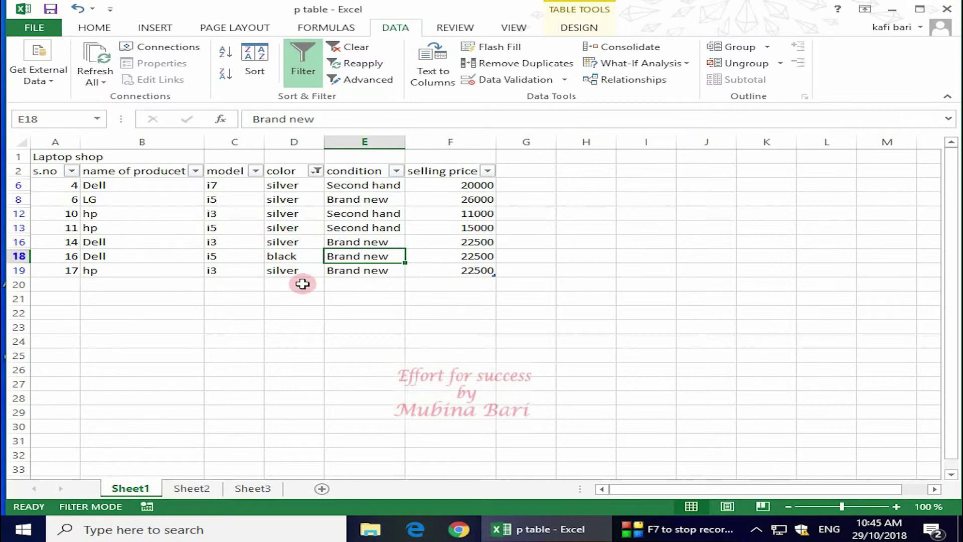
{"action": "left_click", "coordinate": [365, 66]}
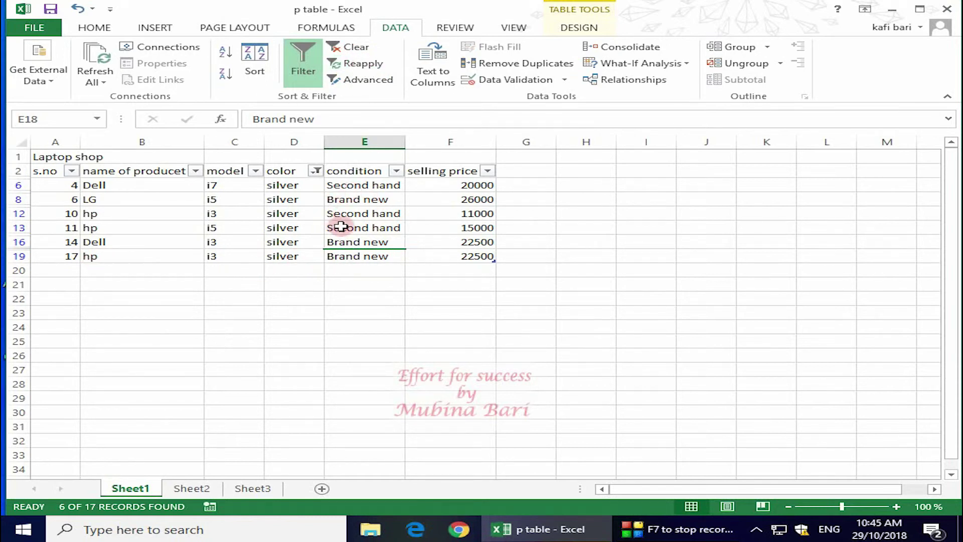
{"action": "left_click", "coordinate": [360, 227]}
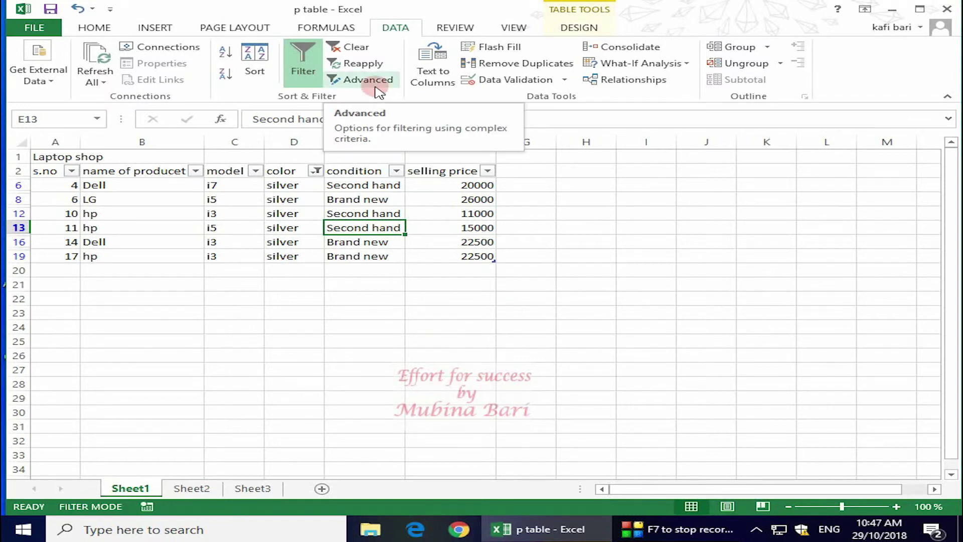
Step: Open Advanced Filter on Sheet2 and set the list range to the yearly data in A1:G7
{"action": "left_click", "coordinate": [191, 488]}
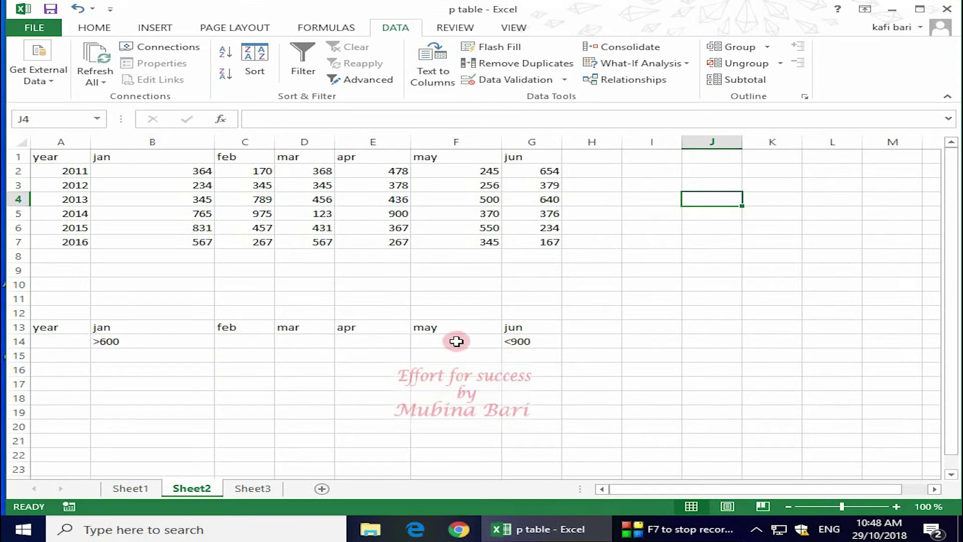
{"action": "left_click", "coordinate": [651, 185]}
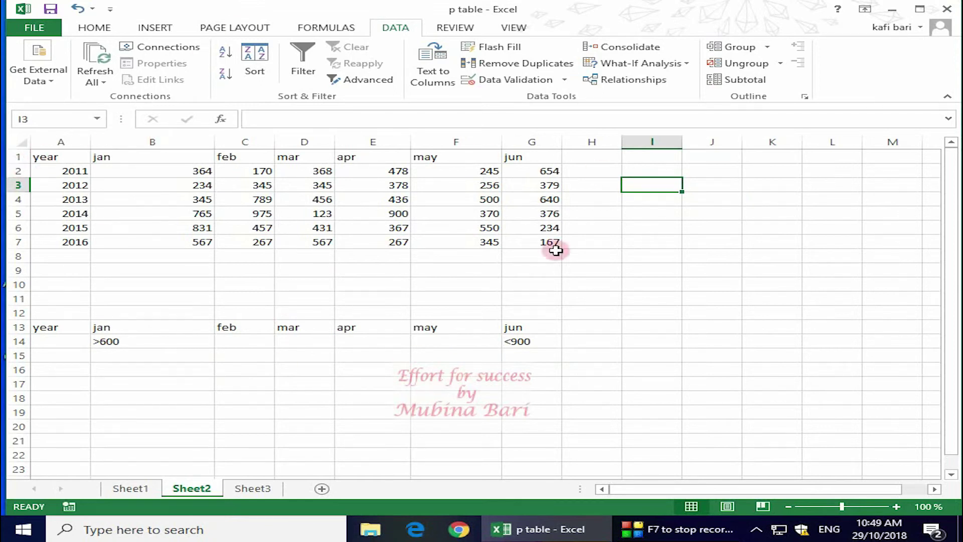
{"action": "left_click", "coordinate": [374, 81]}
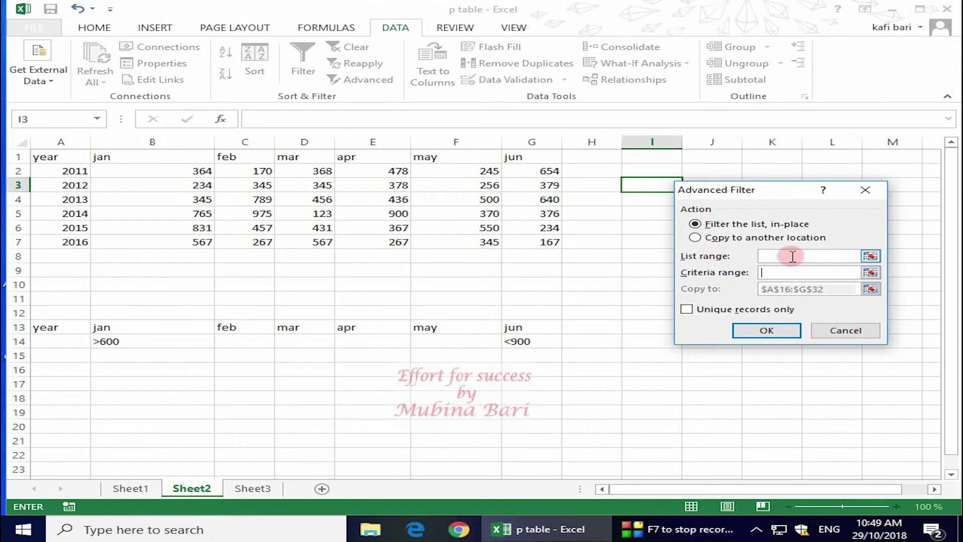
{"action": "left_click", "coordinate": [847, 273]}
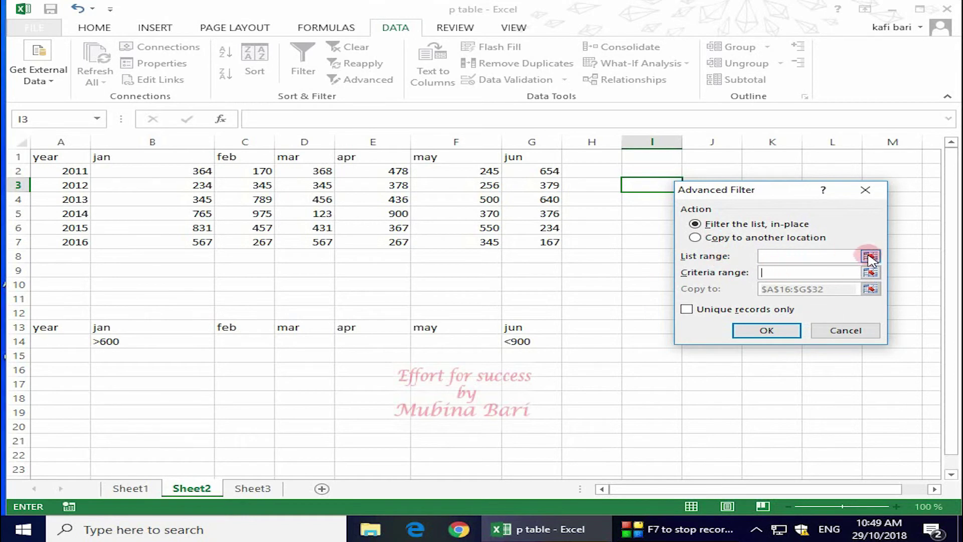
{"action": "left_click", "coordinate": [871, 257]}
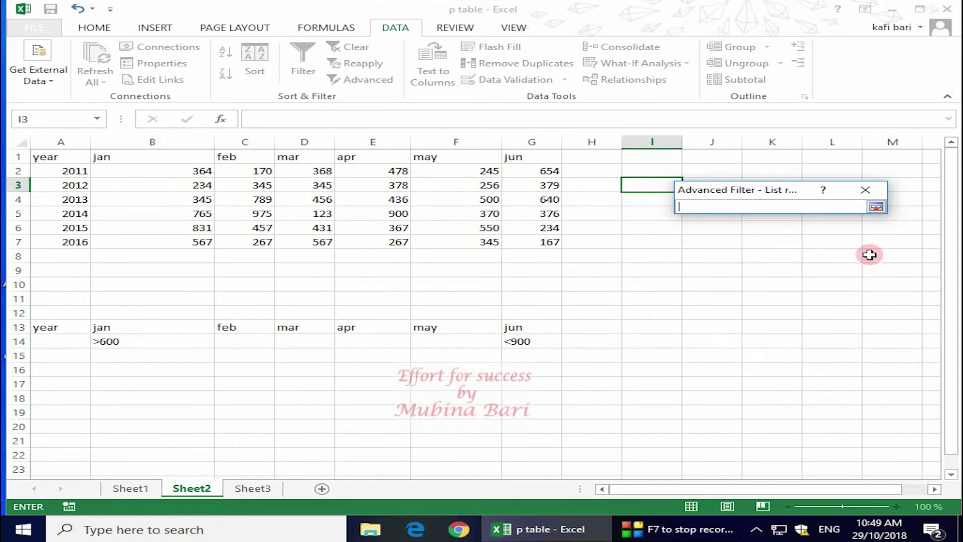
{"action": "left_click_drag", "start_coordinate": [48, 157], "coordinate": [528, 241]}
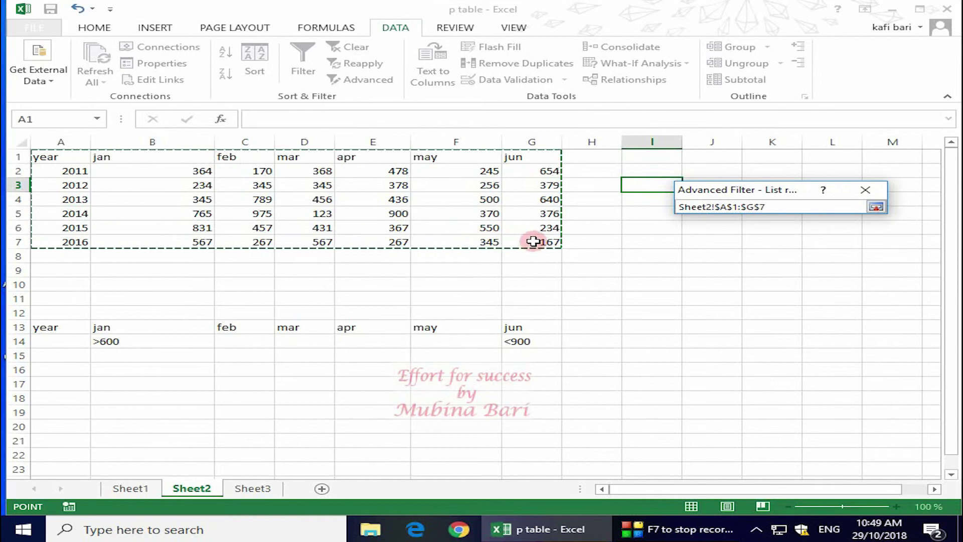
{"action": "left_click", "coordinate": [877, 207]}
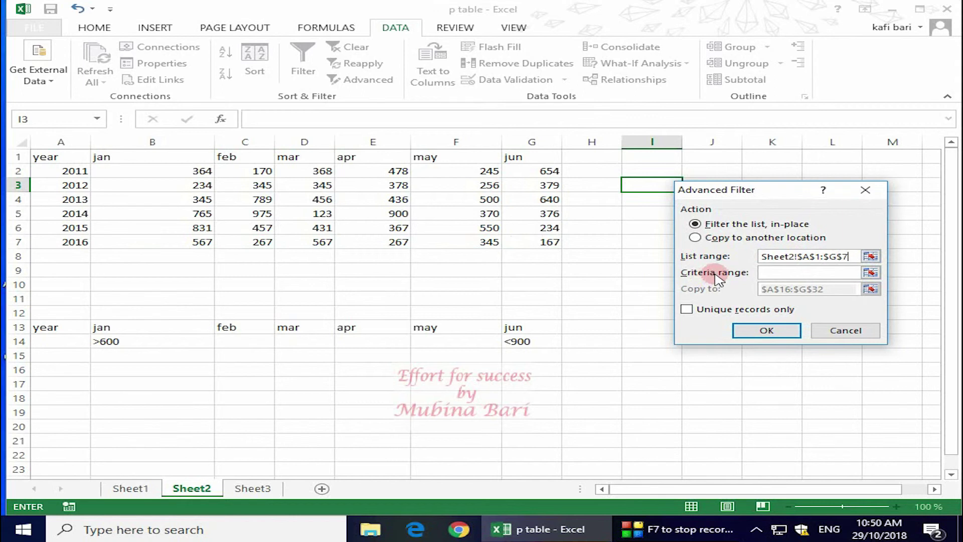
Step: Set the criteria range to A13:G14 with jan >600 and jun <900, and filter the list in place
{"action": "left_click", "coordinate": [872, 273]}
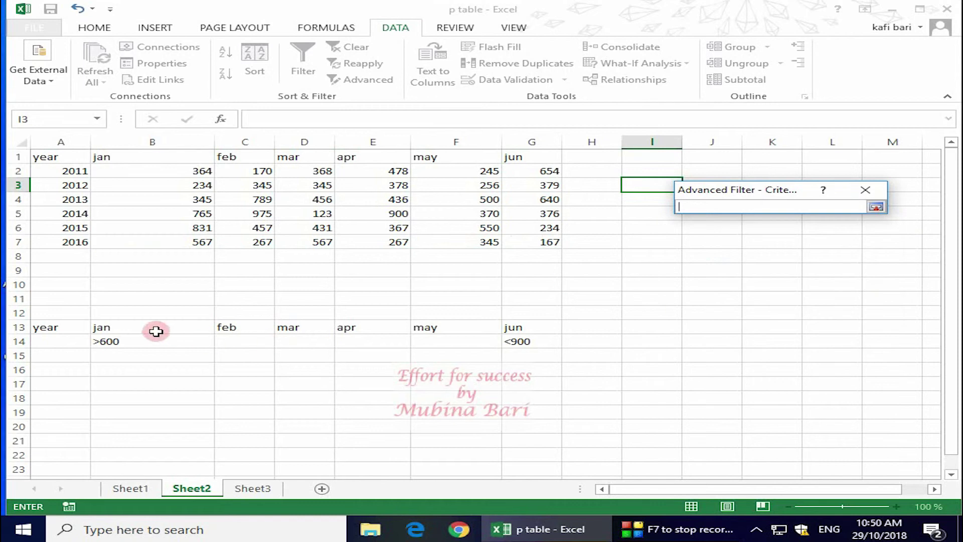
{"action": "left_click_drag", "start_coordinate": [51, 329], "coordinate": [118, 343]}
{"action": "left_click_drag", "start_coordinate": [279, 344], "coordinate": [522, 341]}
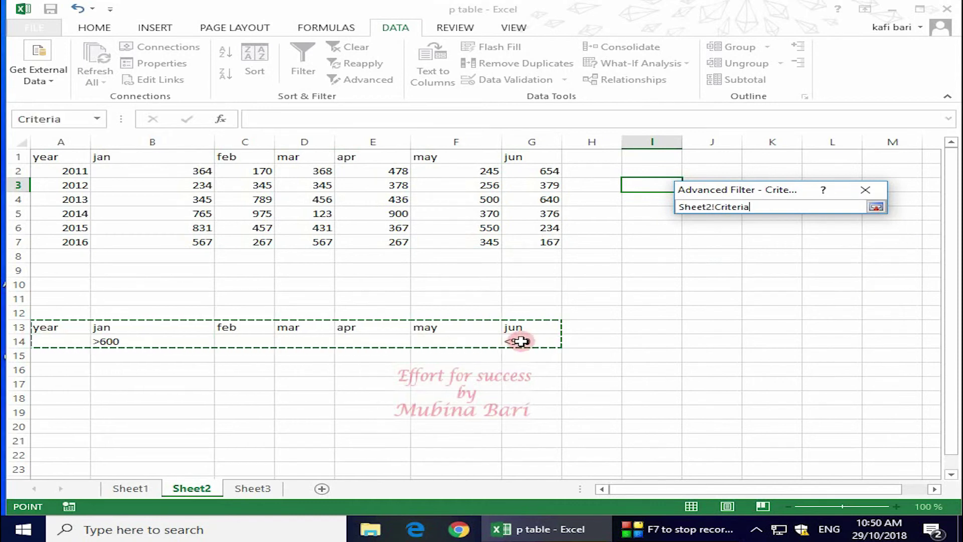
{"action": "left_click", "coordinate": [875, 209]}
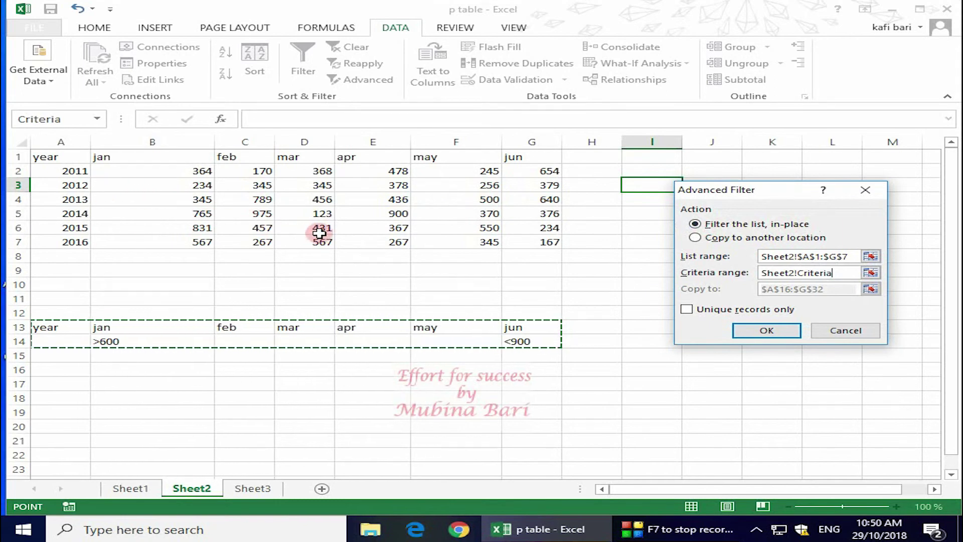
{"action": "left_click", "coordinate": [769, 332]}
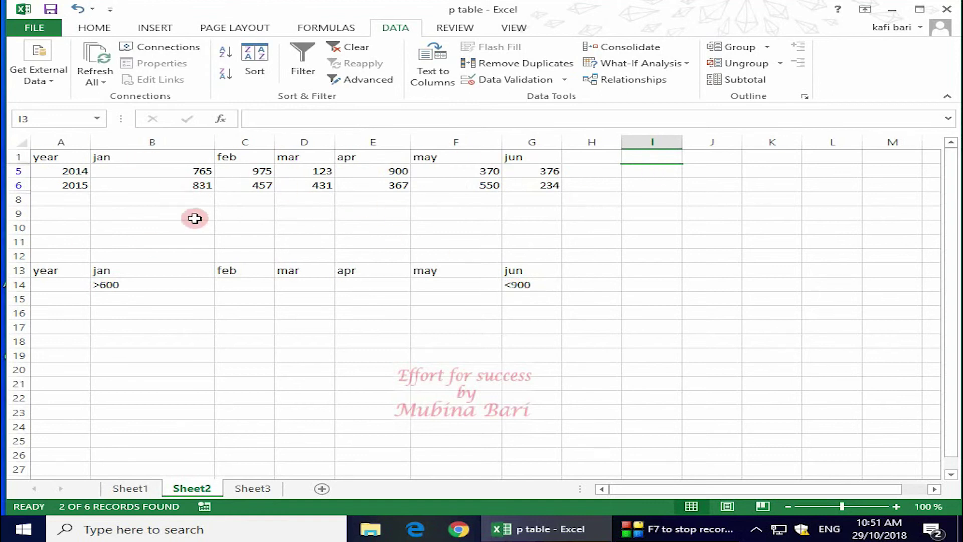
Step: Clear the in-place filter and set up a new Advanced Filter with list range A1:G7 and criteria range A13:G14
{"action": "left_click", "coordinate": [356, 48]}
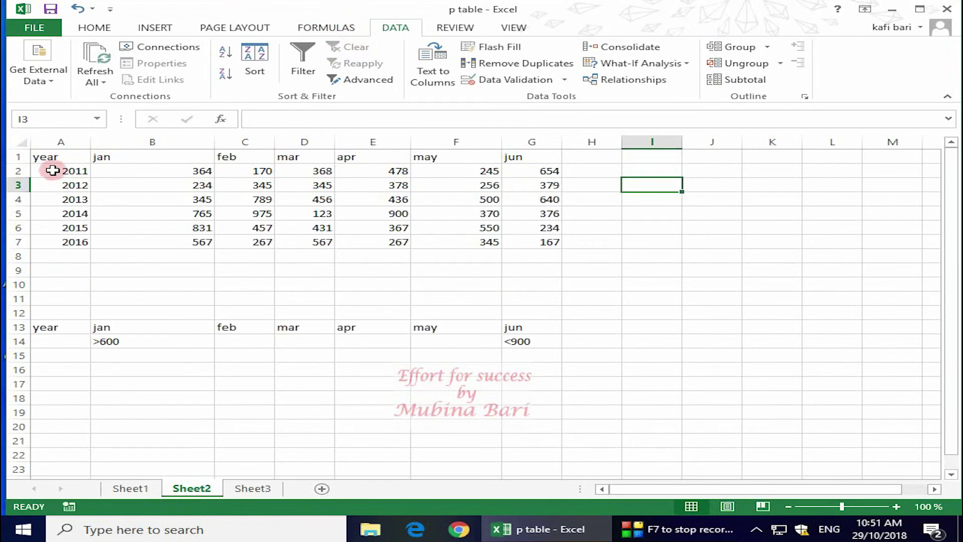
{"action": "left_click_drag", "start_coordinate": [48, 153], "coordinate": [530, 240]}
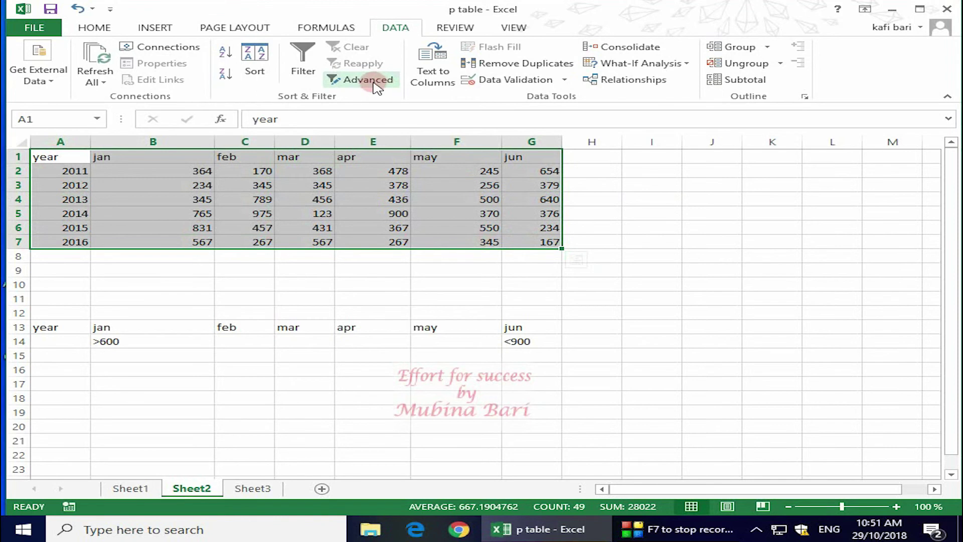
{"action": "left_click", "coordinate": [354, 82]}
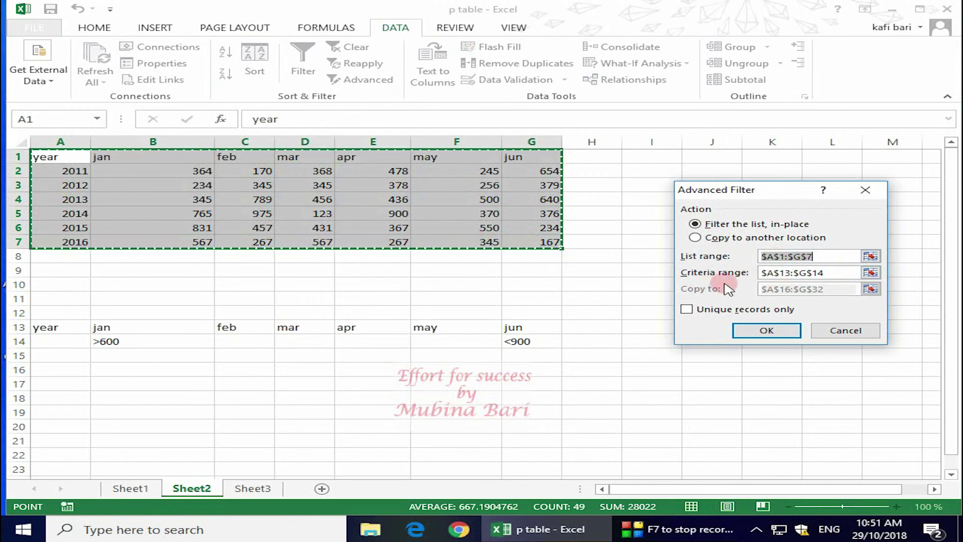
{"action": "left_click", "coordinate": [872, 273]}
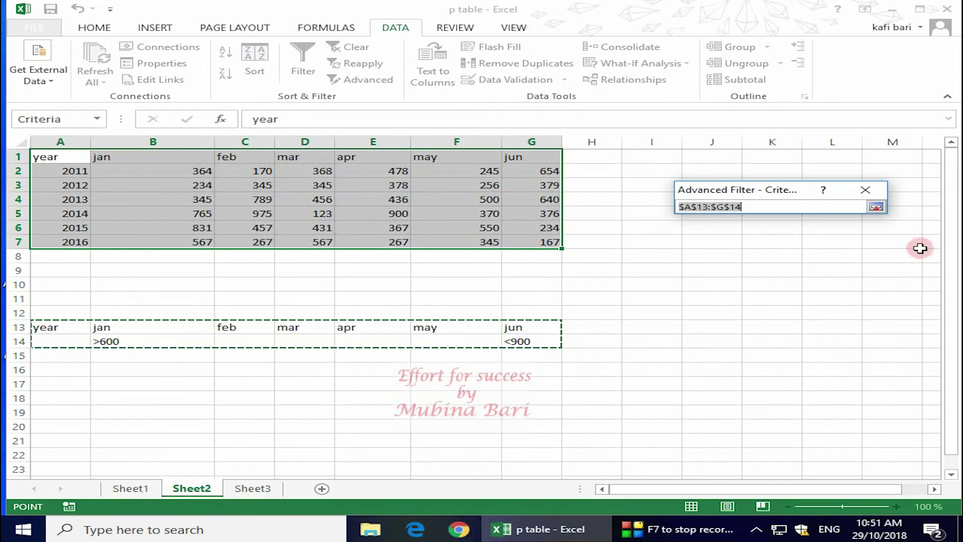
{"action": "left_click", "coordinate": [877, 207]}
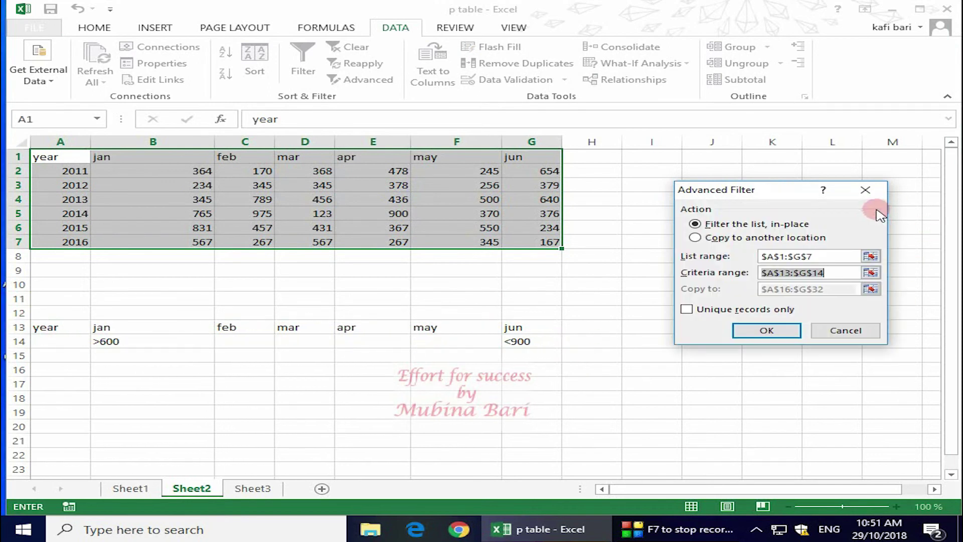
Step: Switch the Advanced Filter to copy to another location and extract the matching records to A16:G32
{"action": "left_click", "coordinate": [695, 238]}
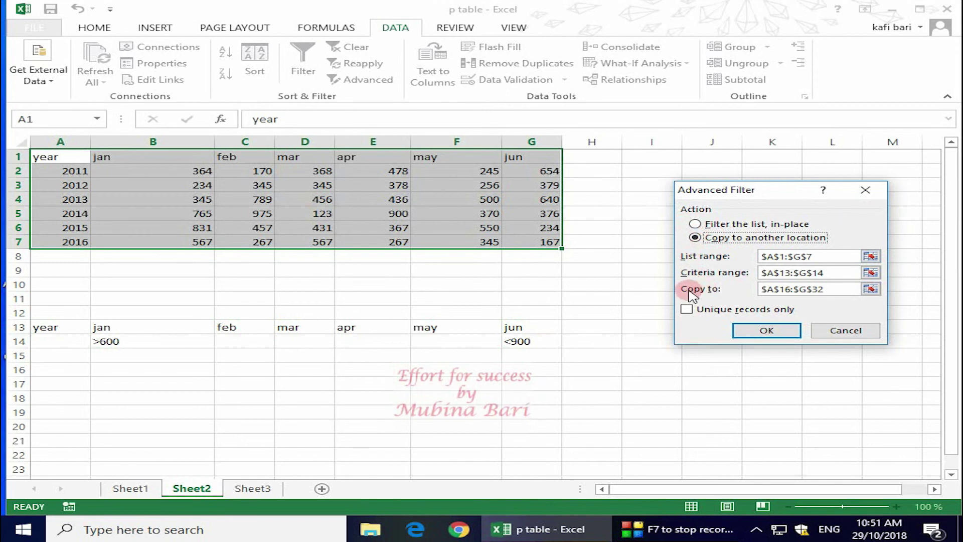
{"action": "left_click", "coordinate": [825, 294]}
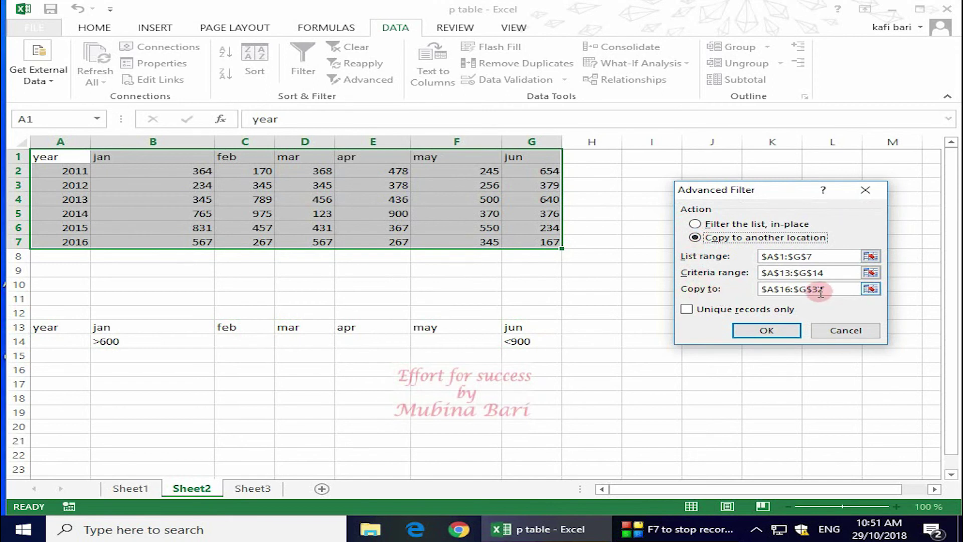
{"action": "left_click", "coordinate": [770, 292]}
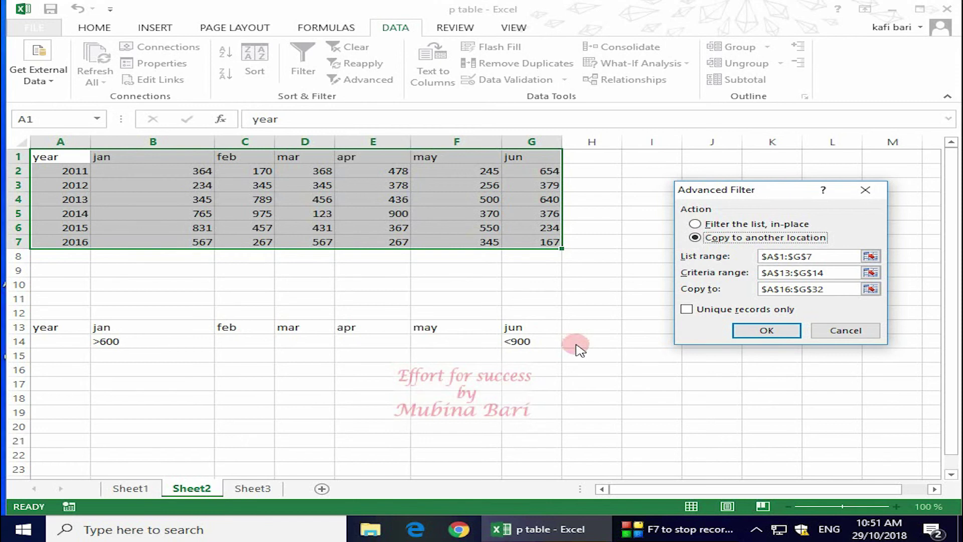
{"action": "left_click", "coordinate": [871, 289]}
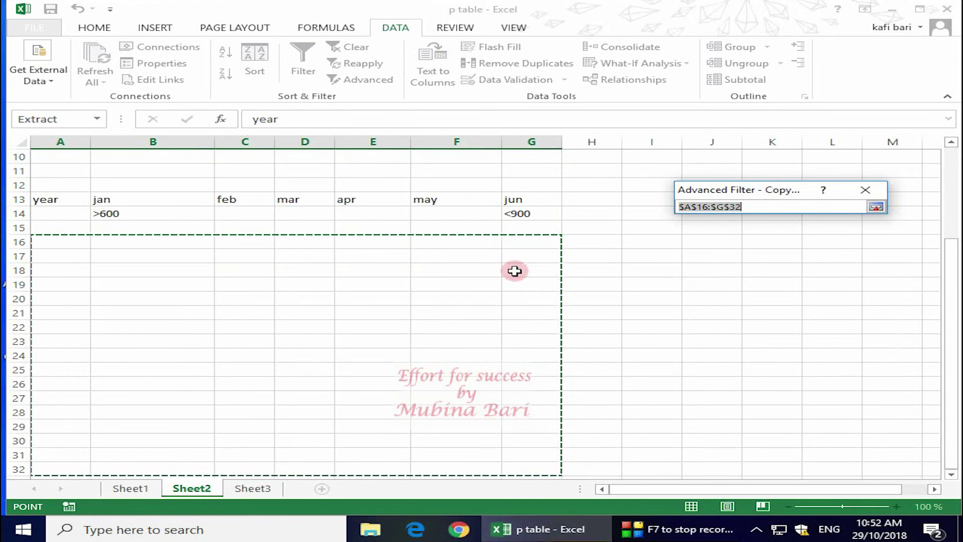
{"action": "left_click", "coordinate": [876, 207]}
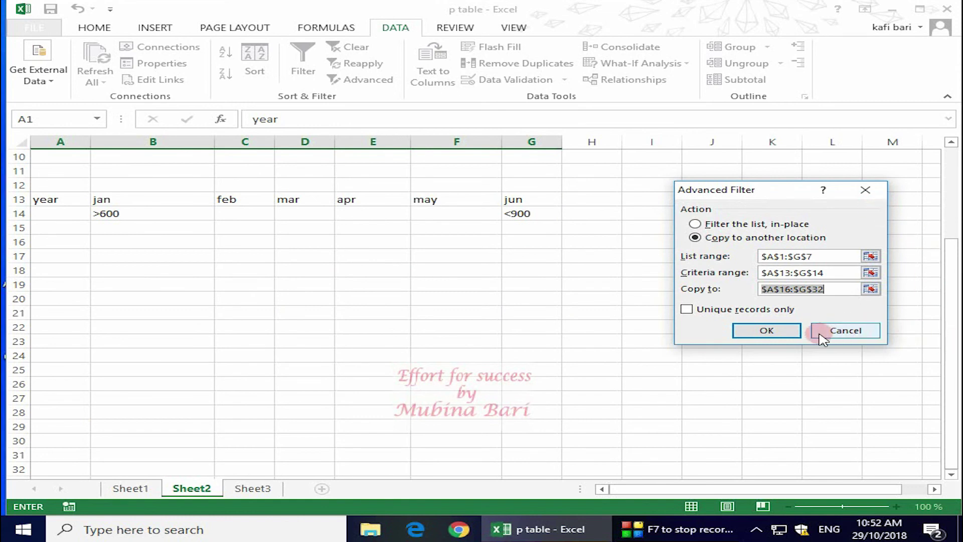
{"action": "left_click", "coordinate": [783, 332]}
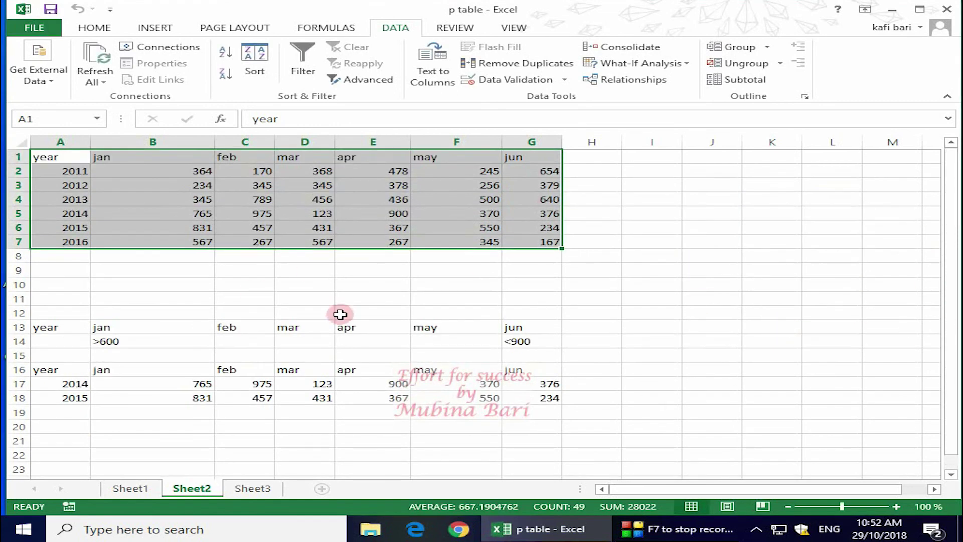